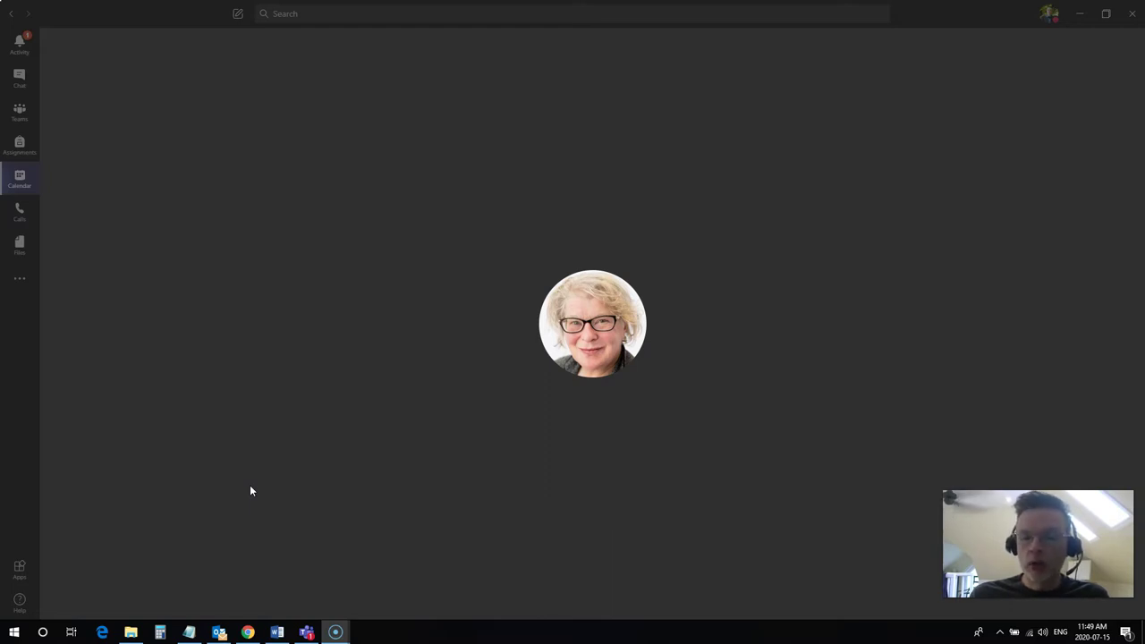
left_click(248, 469)
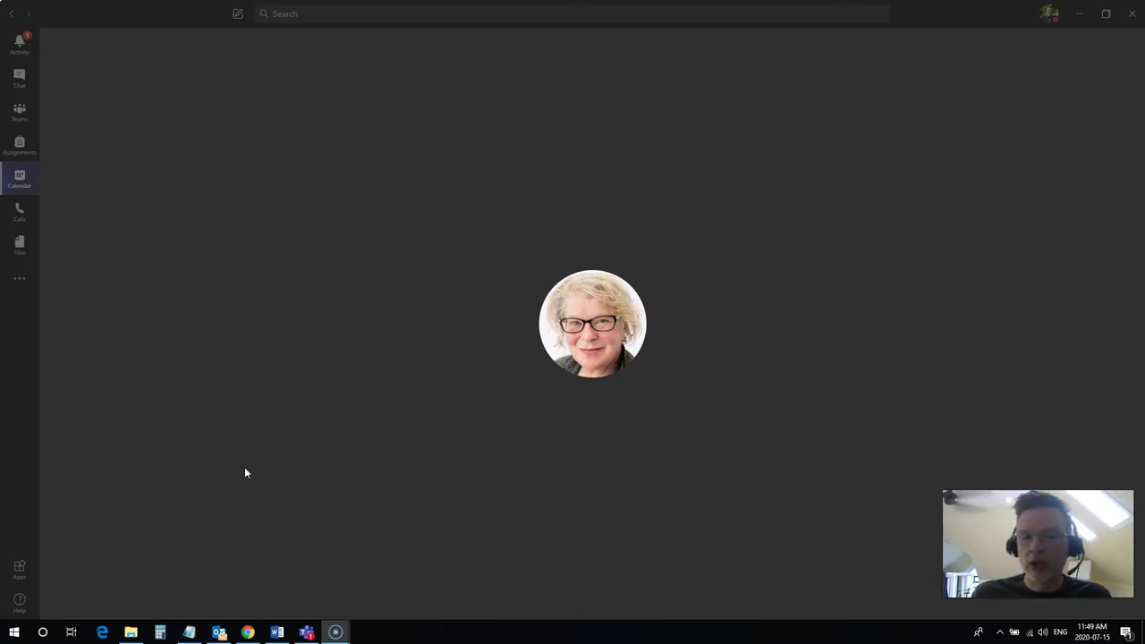
left_click(245, 465)
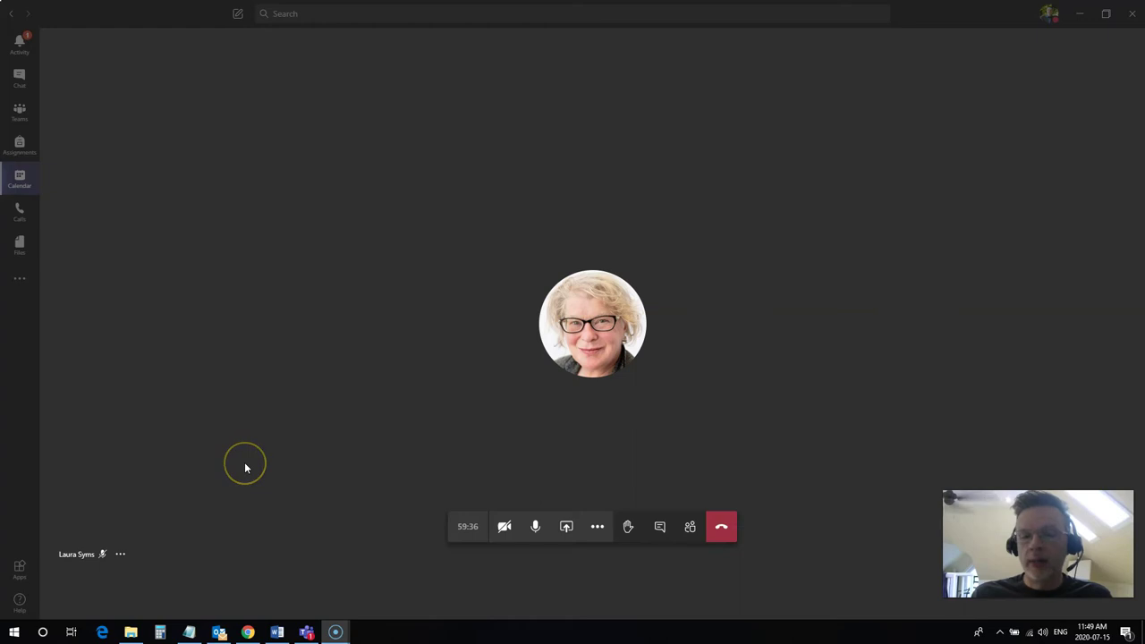
left_click(247, 459)
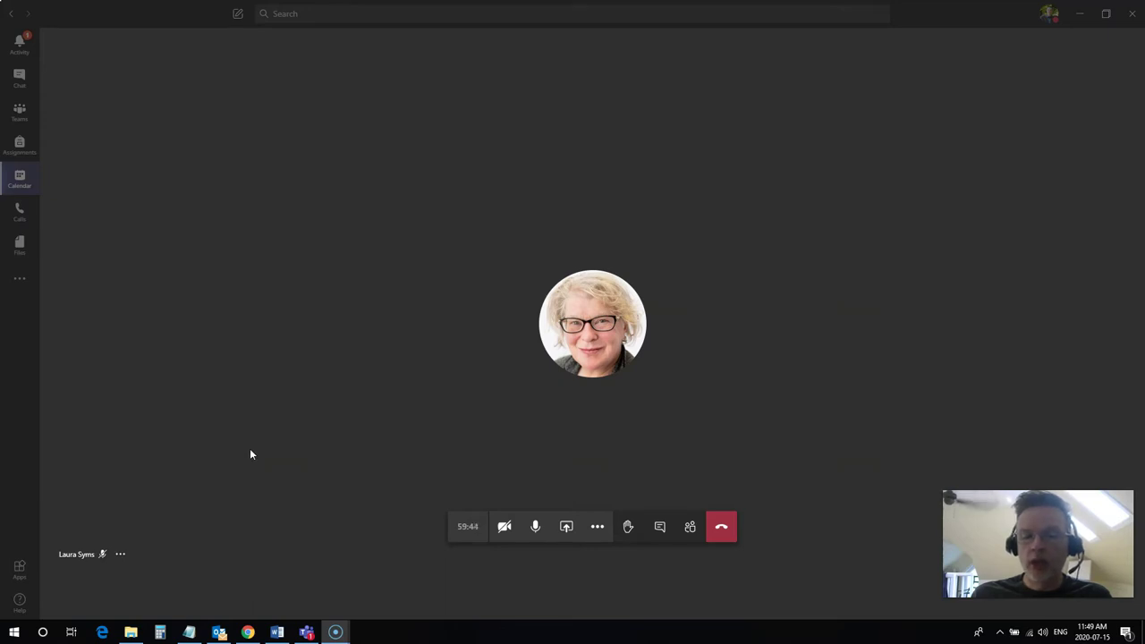
left_click(291, 416)
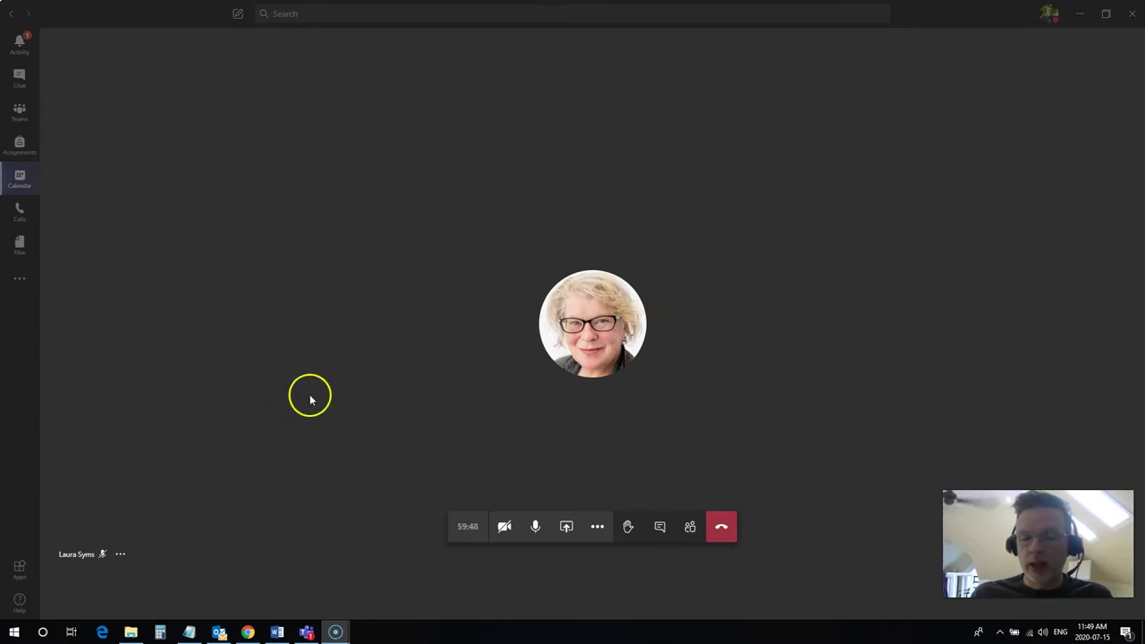
Mute the microphone in the meeting and unmute it again.
left_click(535, 528)
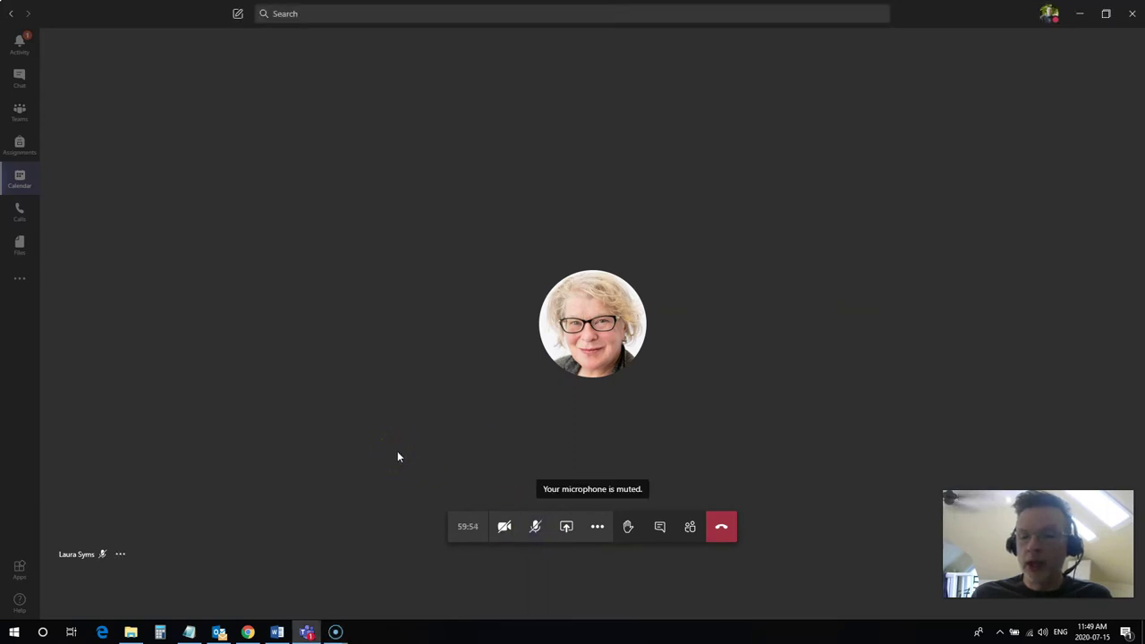
left_click(534, 528)
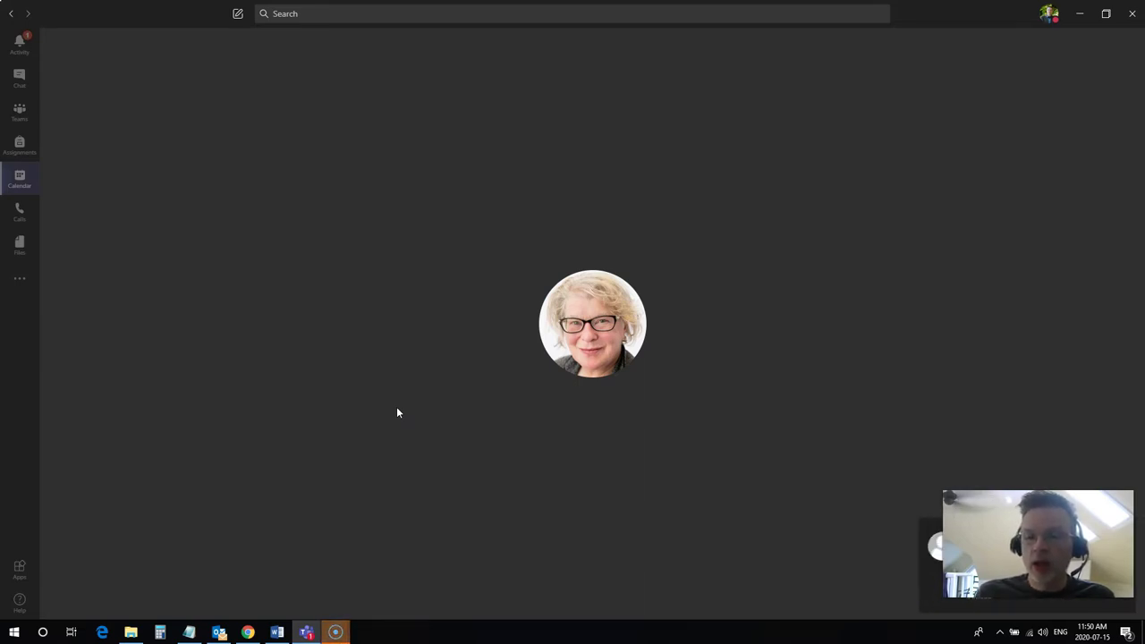
Try to turn on the camera in the meeting, and switch it back off.
mouse_move(873, 483)
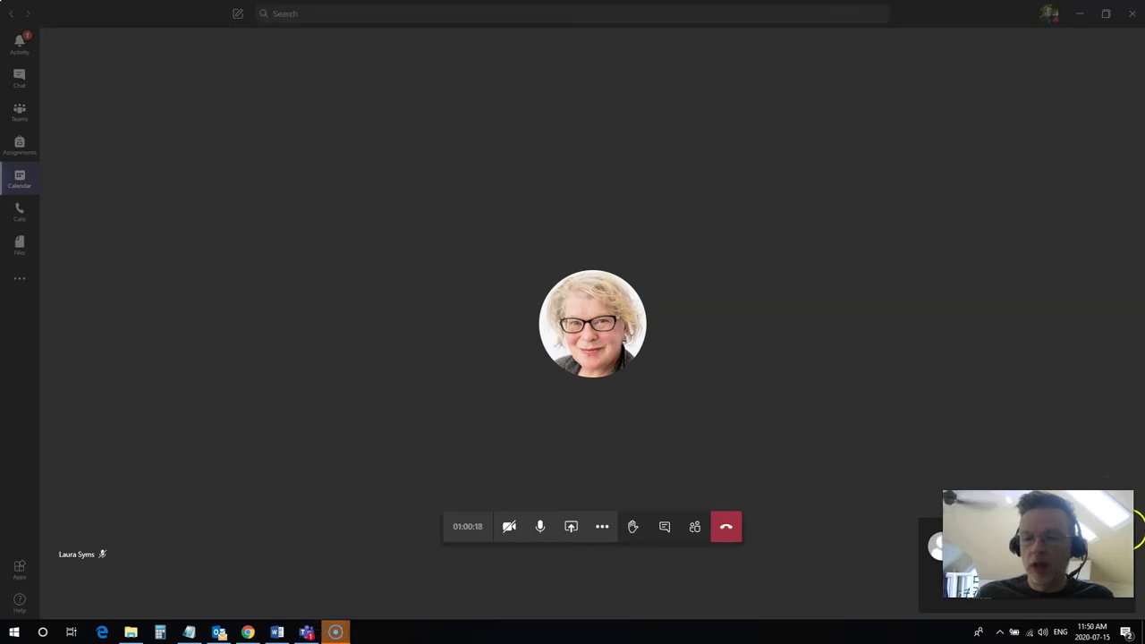
left_click(377, 464)
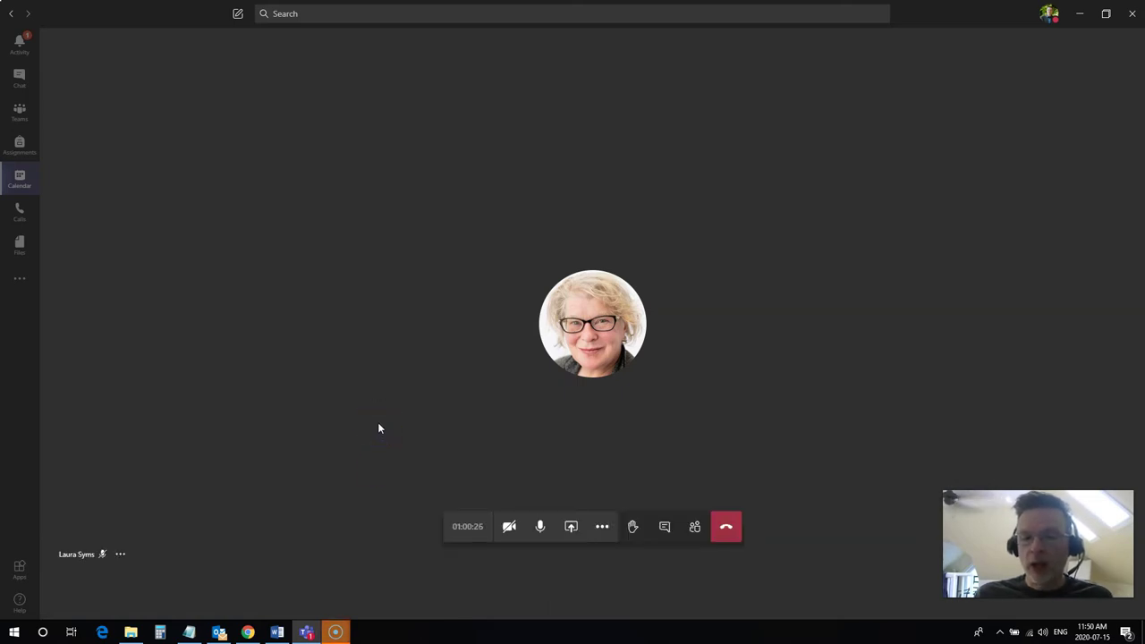
left_click(510, 527)
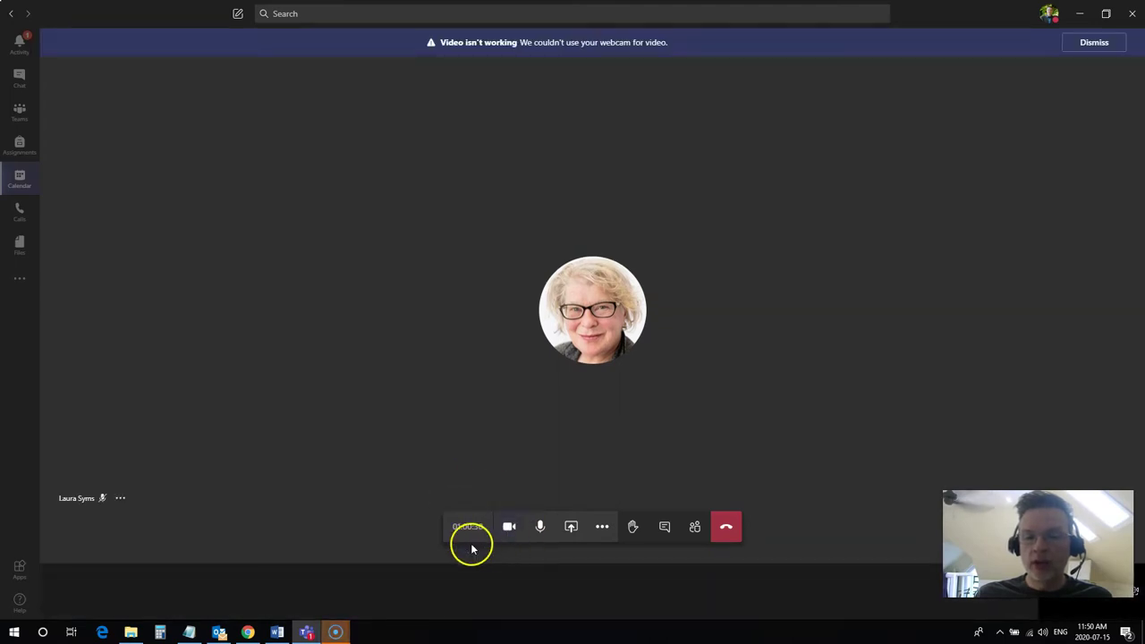
left_click(509, 528)
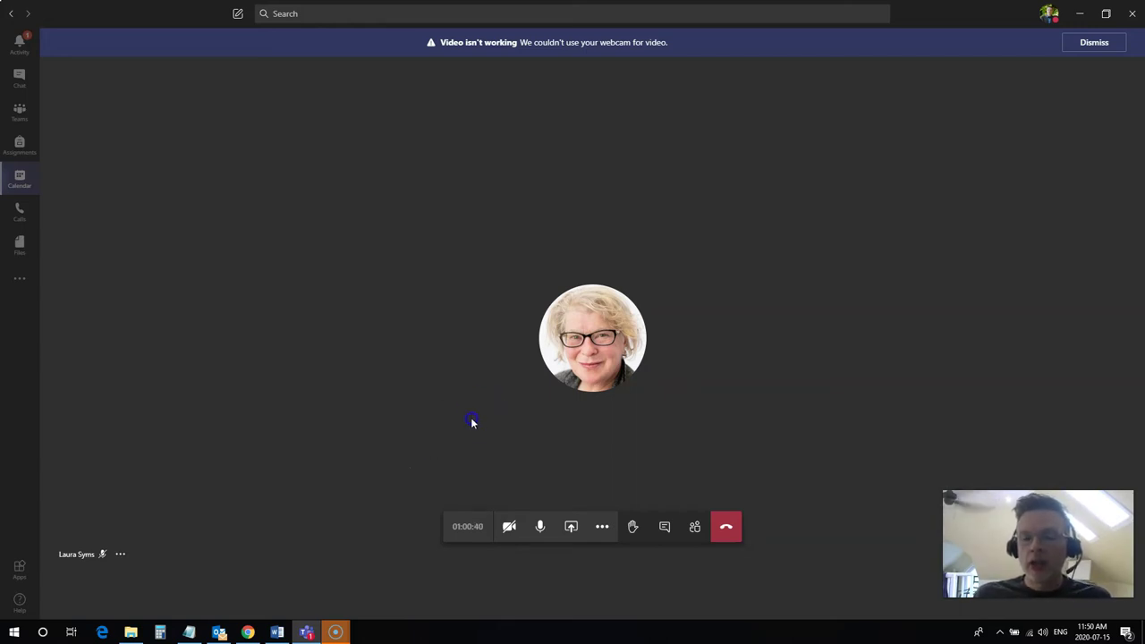
left_click(602, 404)
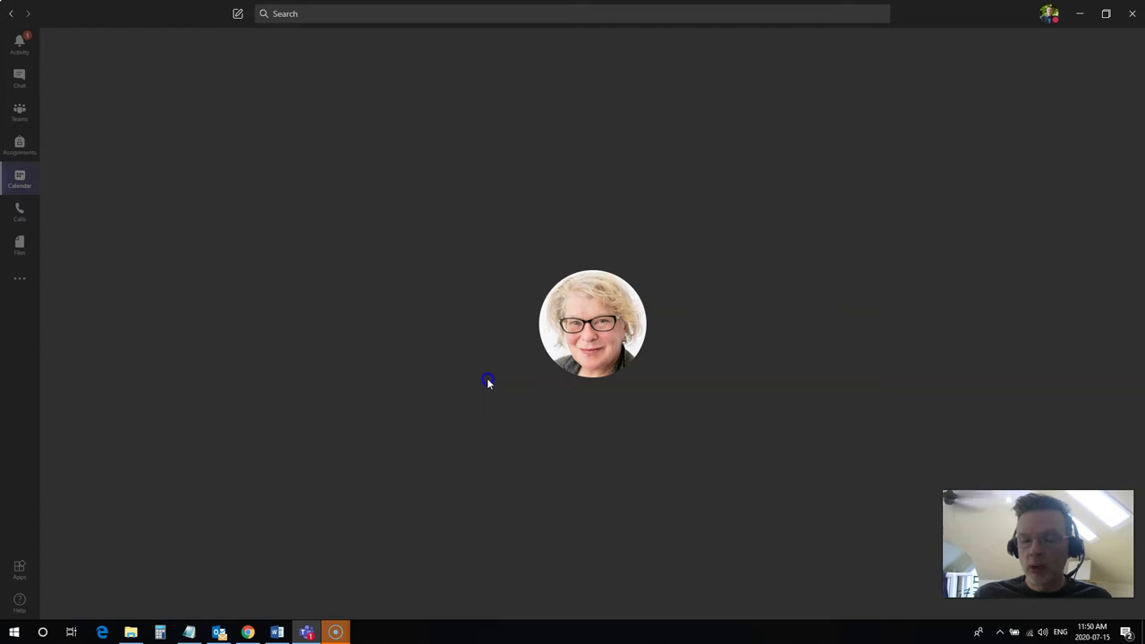
mouse_move(493, 396)
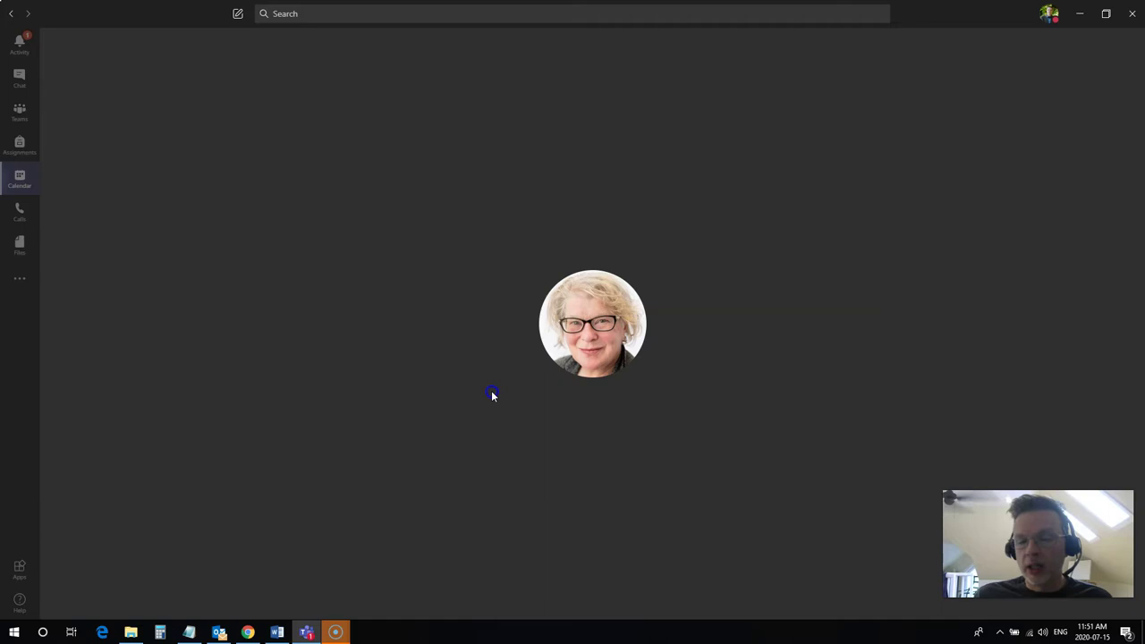
mouse_move(578, 424)
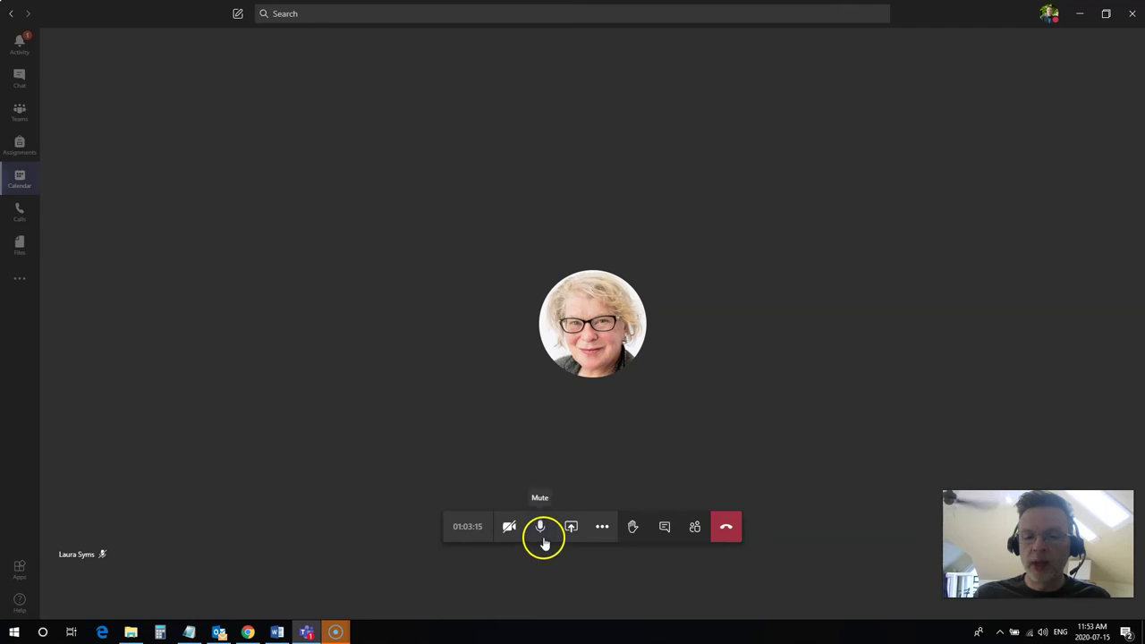
Toggle the microphone to muted and back to unmuted.
left_click(541, 534)
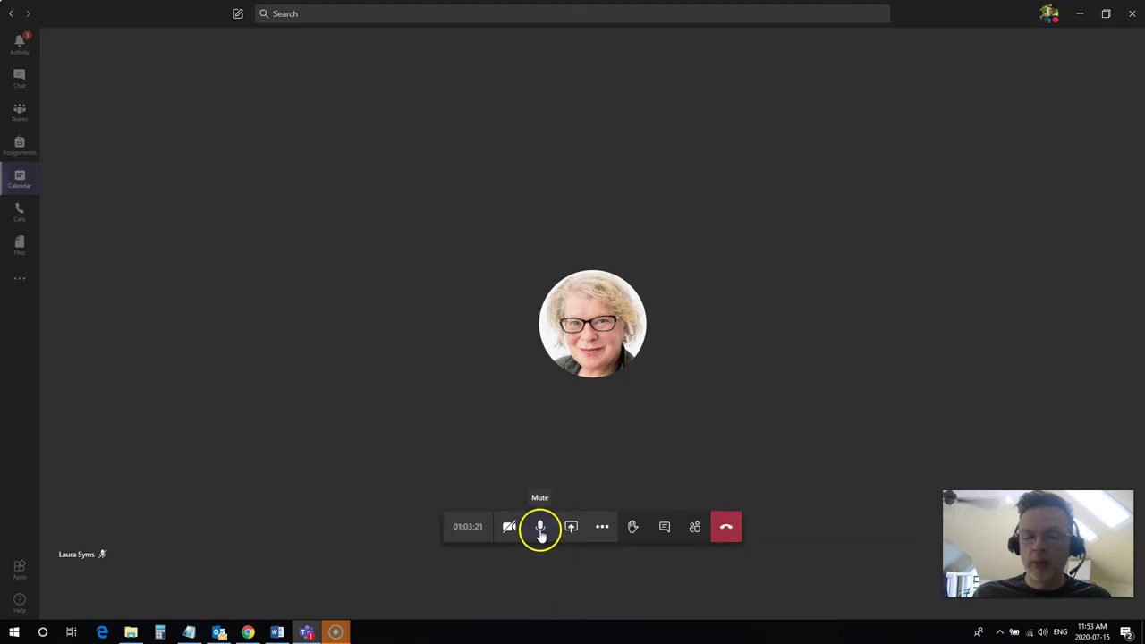
left_click(347, 481)
key("ctrl+shift+m")
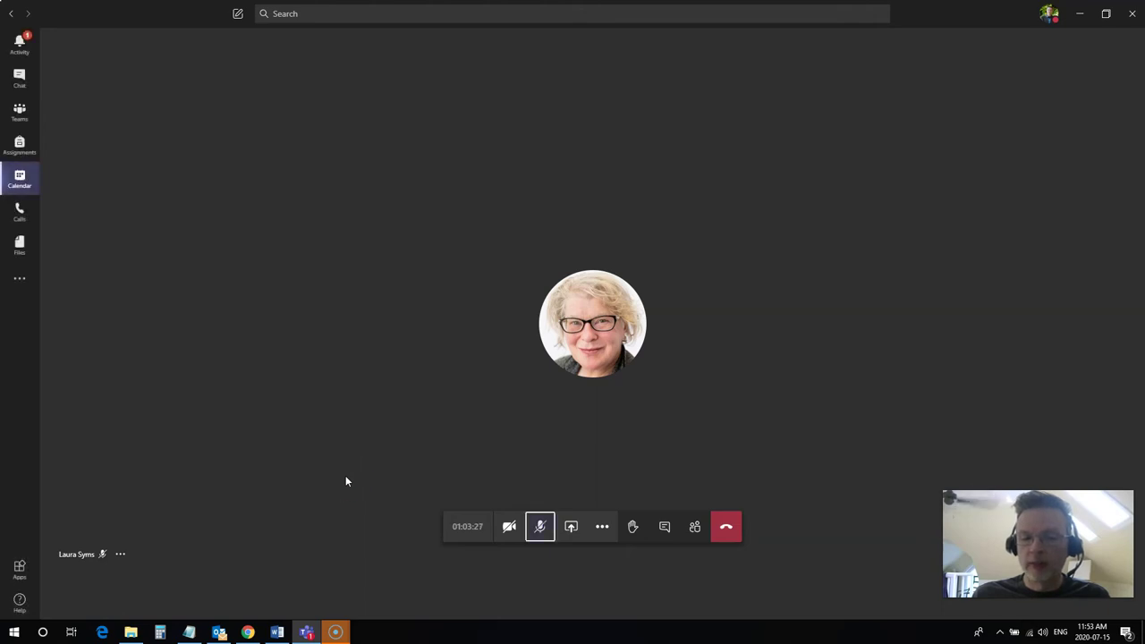
key("ctrl+shift+m")
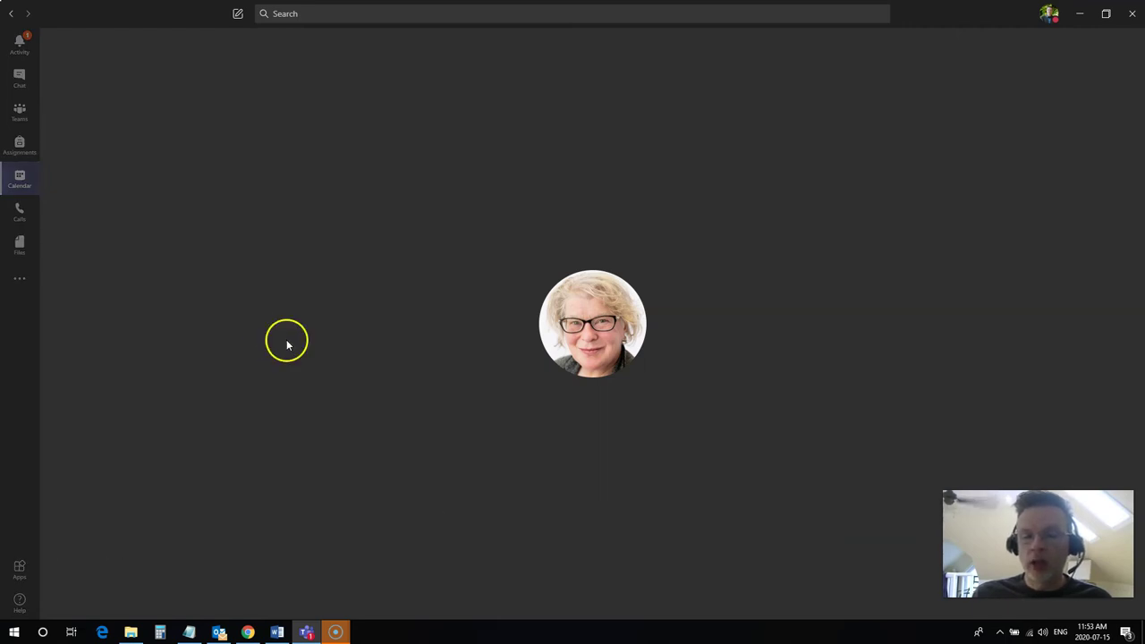
Raise a hand in the meeting, check it in the participants list, and lower it again.
mouse_move(287, 345)
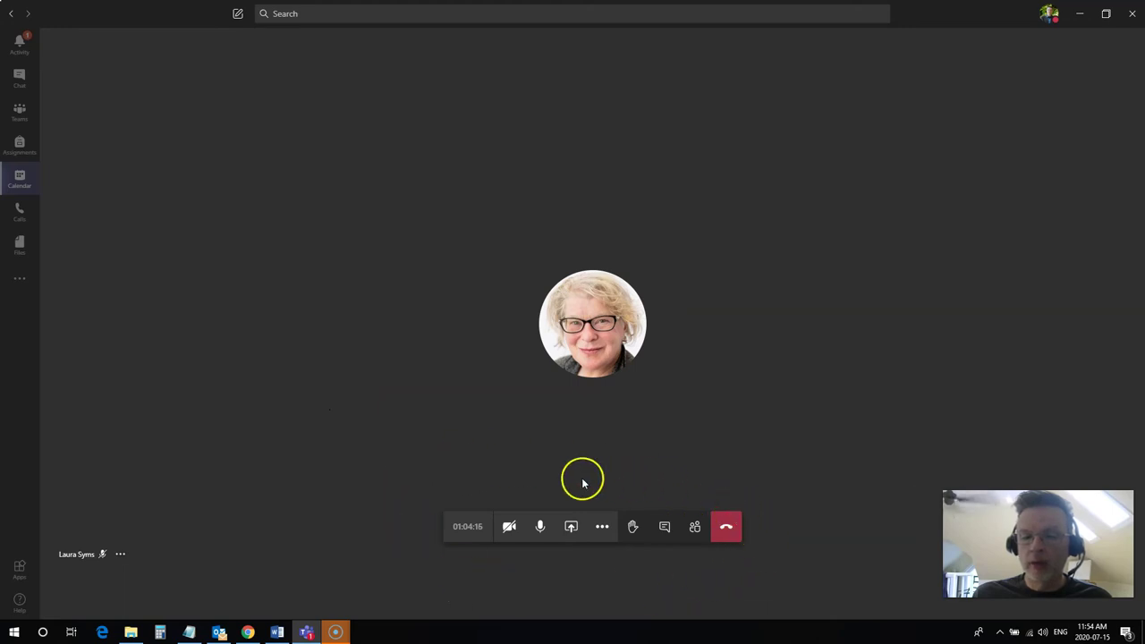
left_click(633, 527)
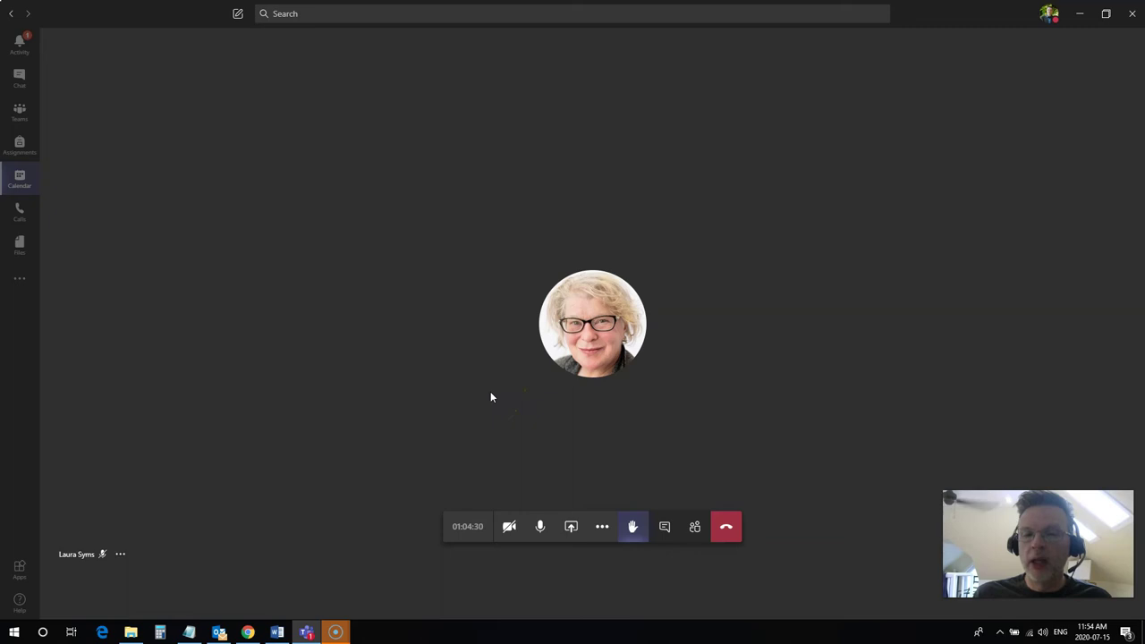
left_click(452, 452)
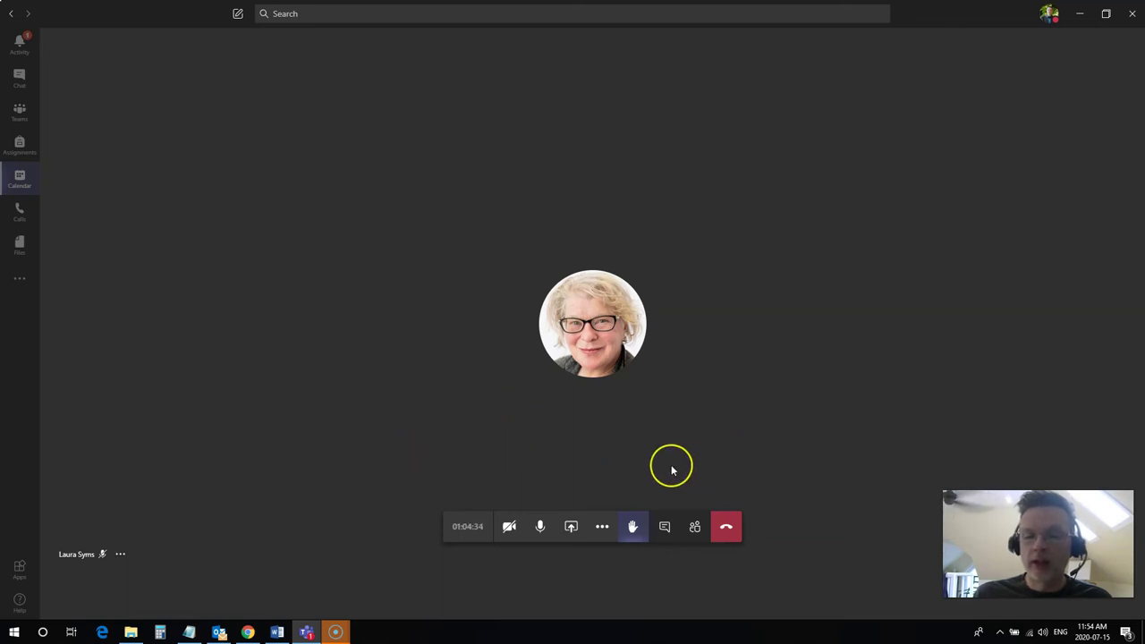
left_click(694, 533)
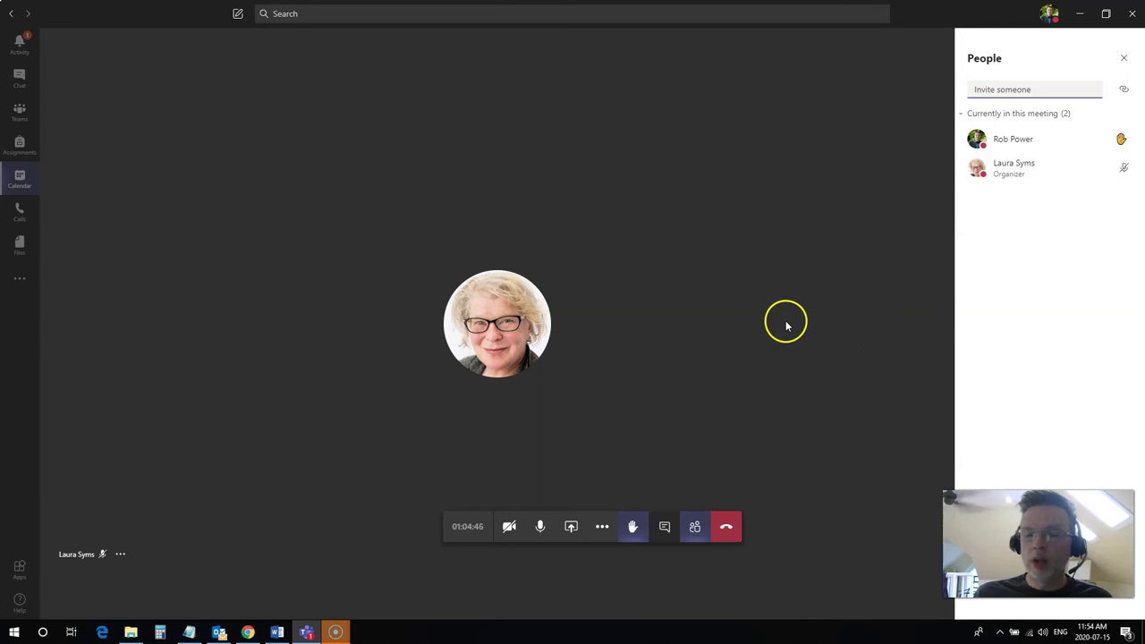
left_click(633, 529)
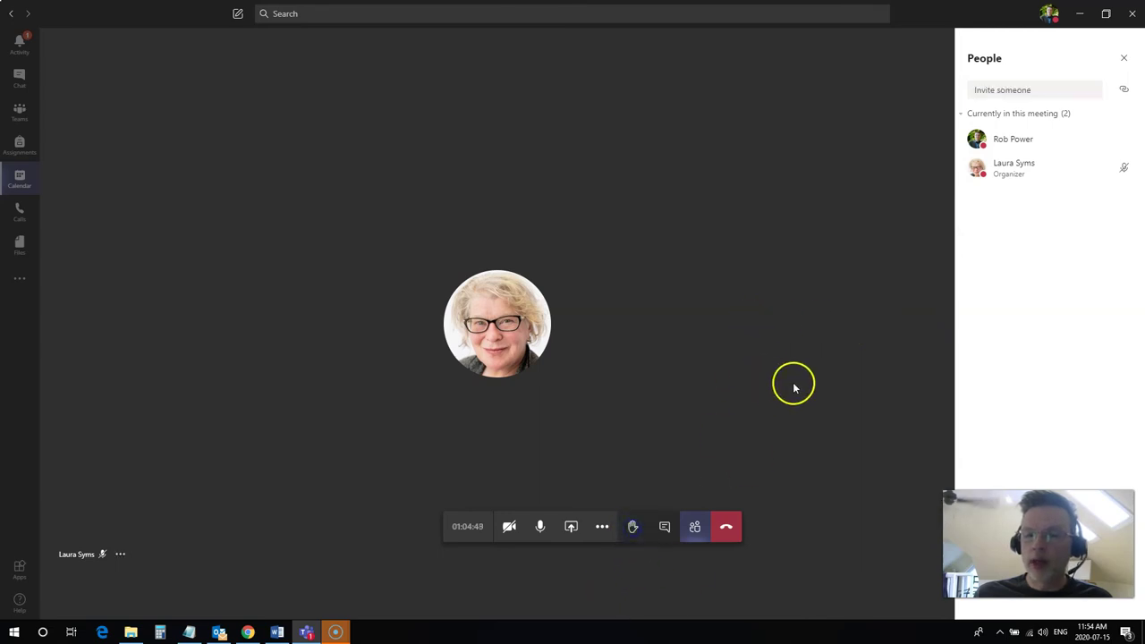
left_click(695, 316)
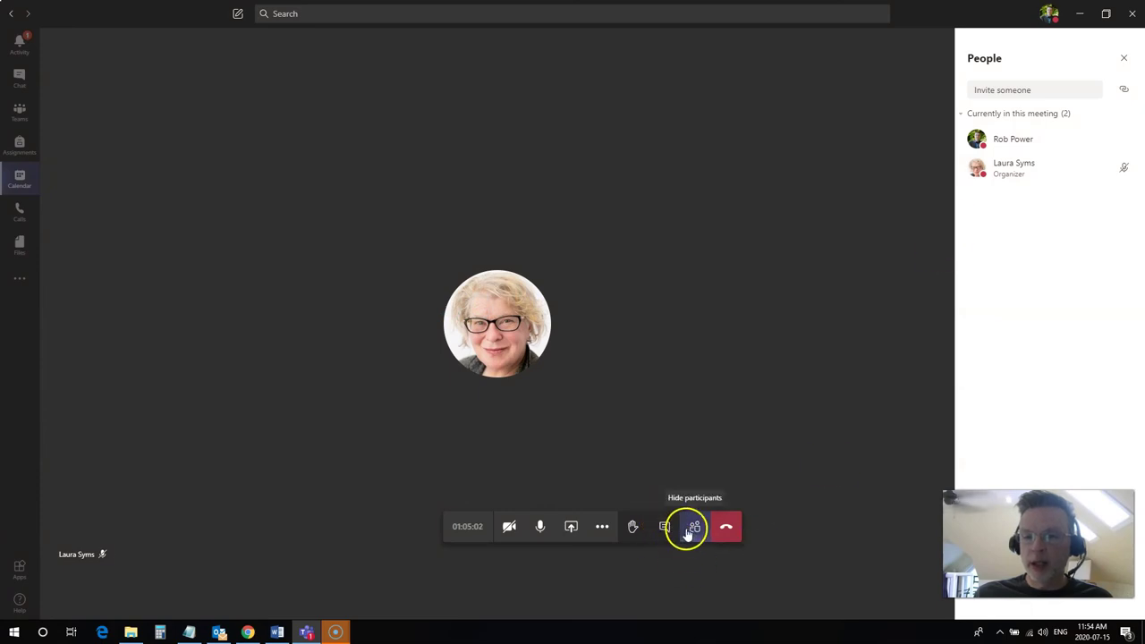
Show the meeting chat and send a short "Hi" greeting addressed to the organizer by first name.
left_click(662, 529)
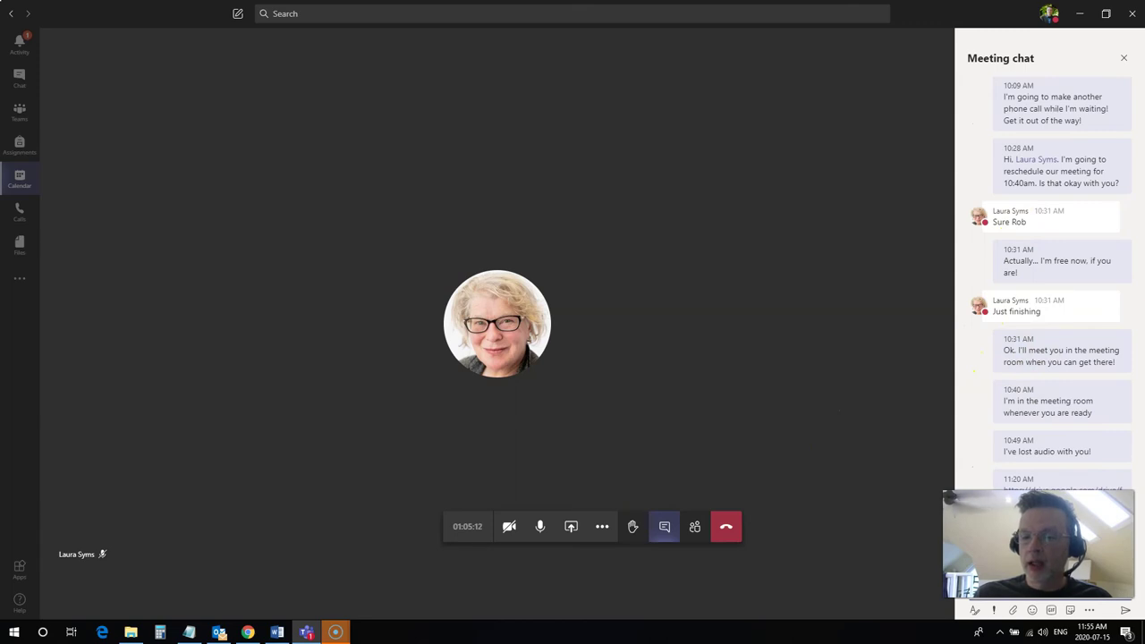
left_click(1002, 588)
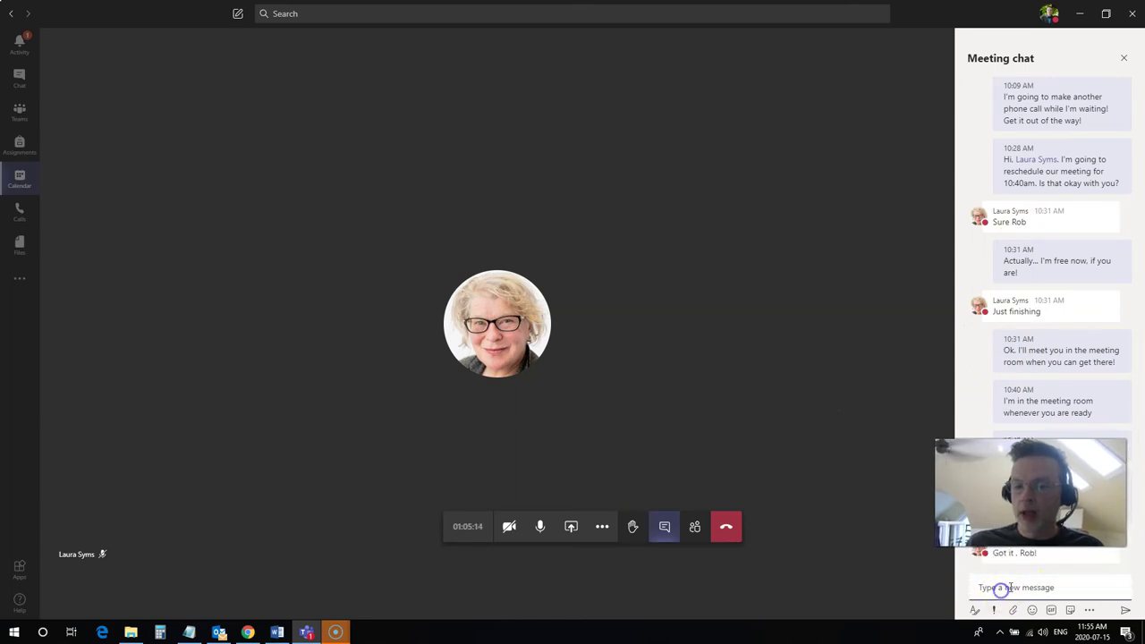
type("Hi, L")
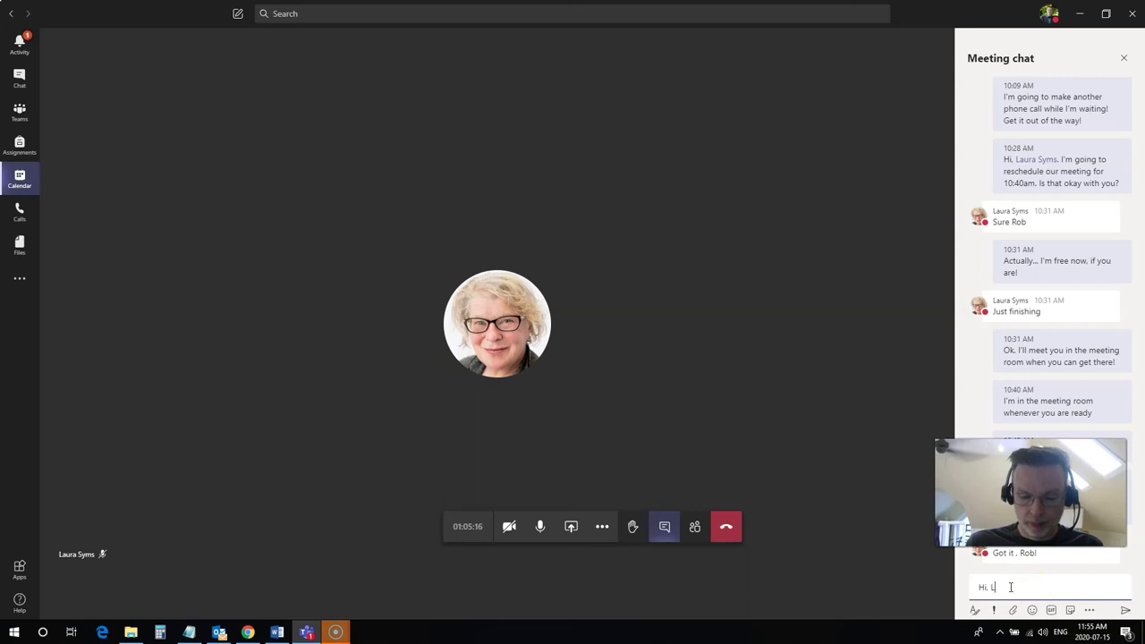
type("aura!")
key("Return")
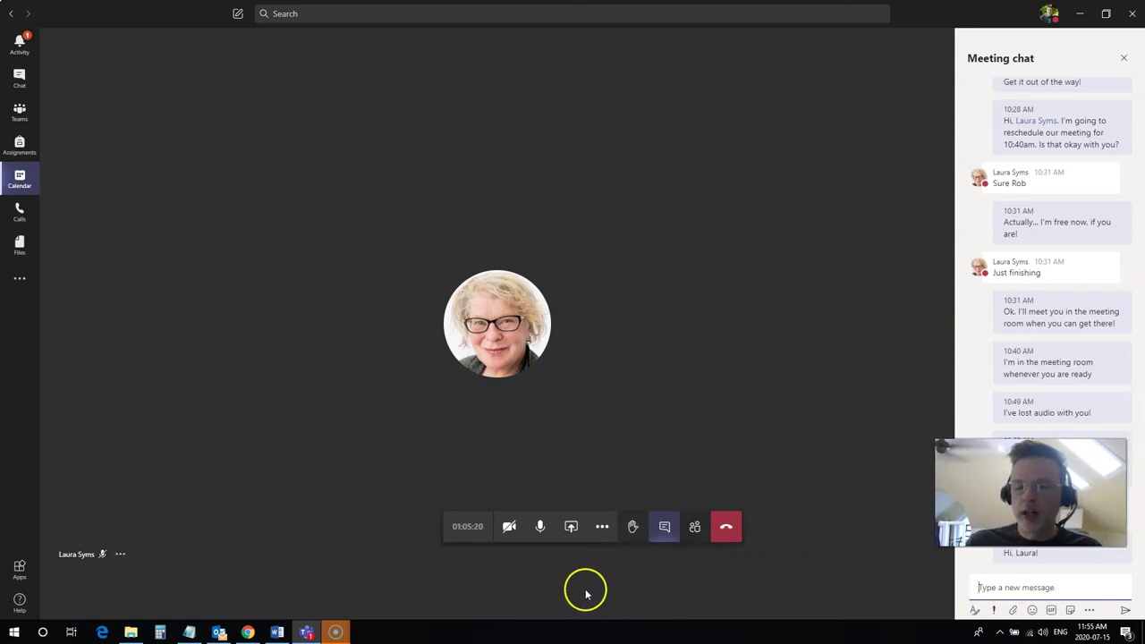
Switch the side pane to the participants list and back to the meeting chat.
left_click(694, 530)
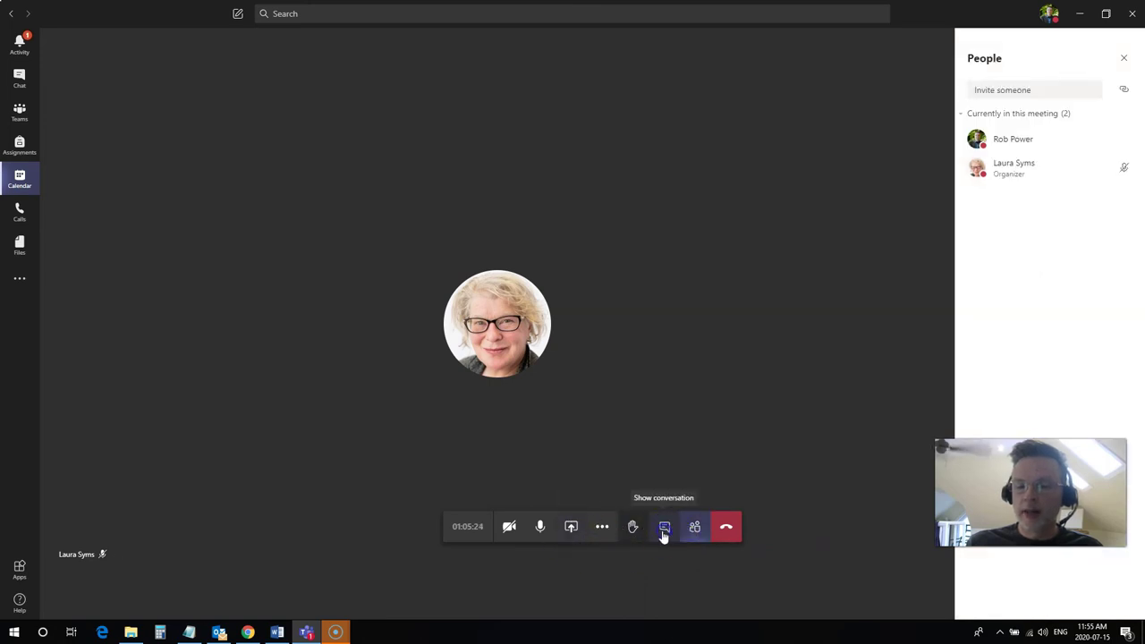
left_click(665, 529)
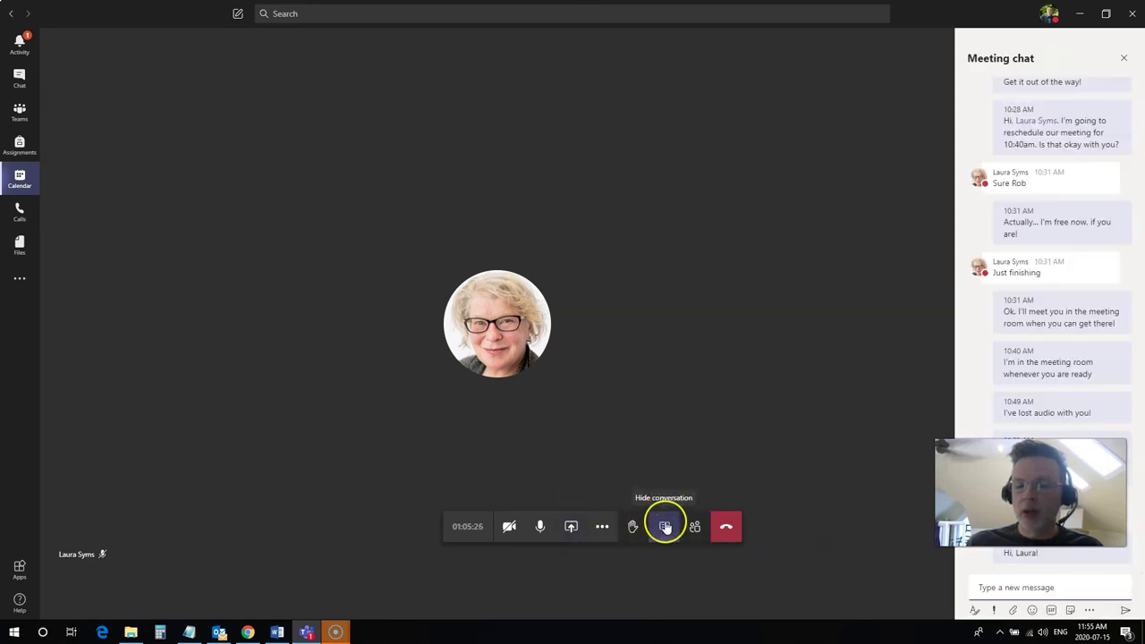
left_click(667, 530)
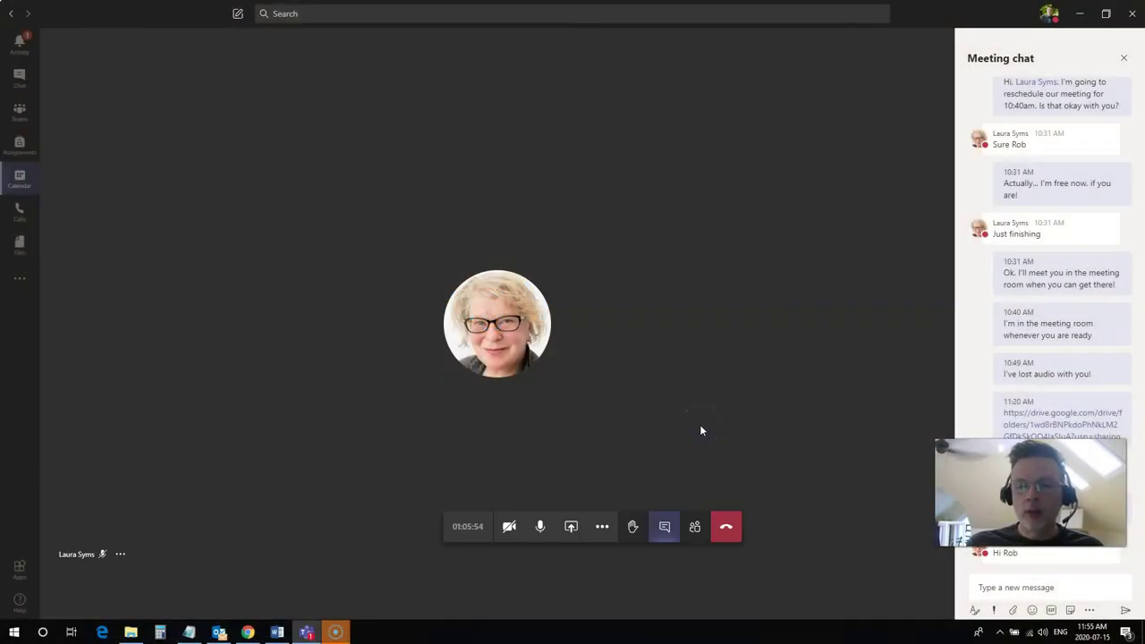
left_click(690, 419)
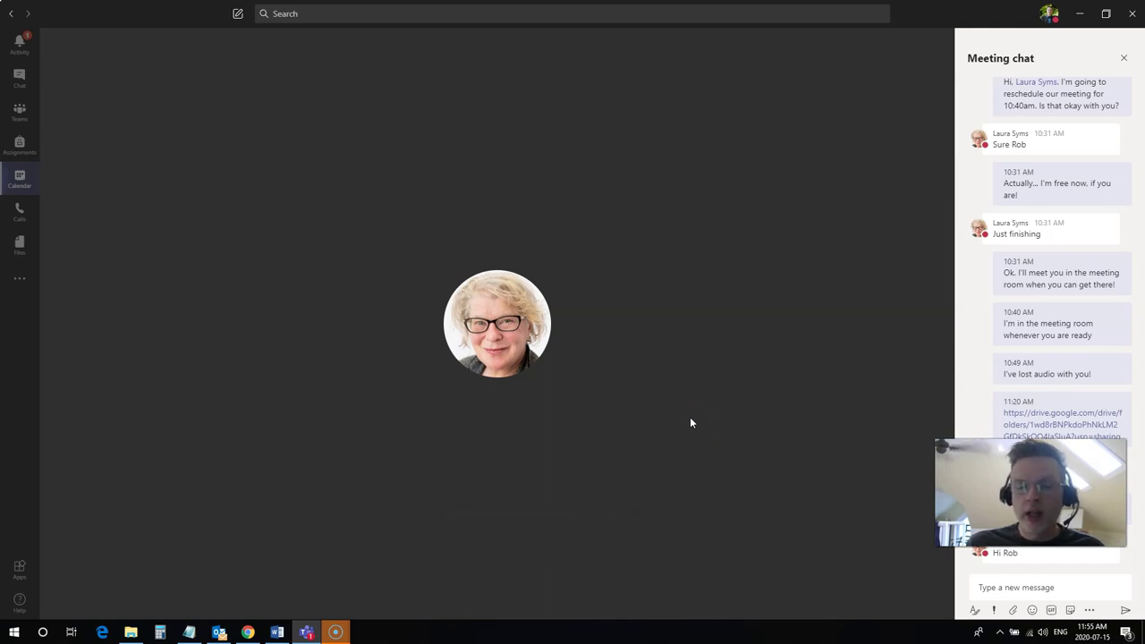
left_click(698, 436)
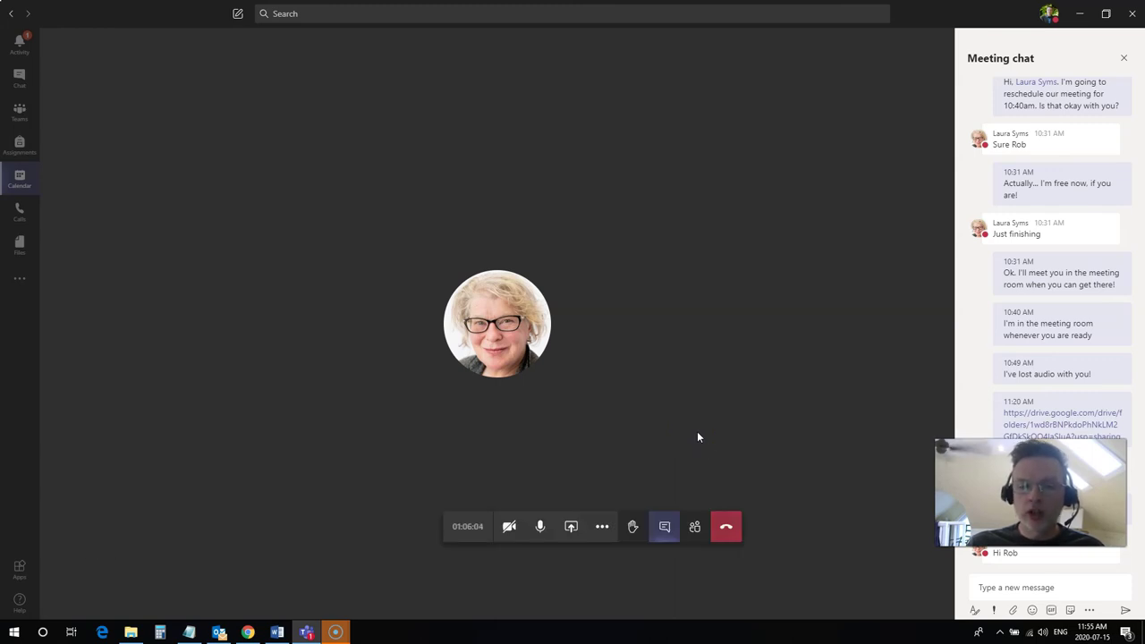
left_click(698, 430)
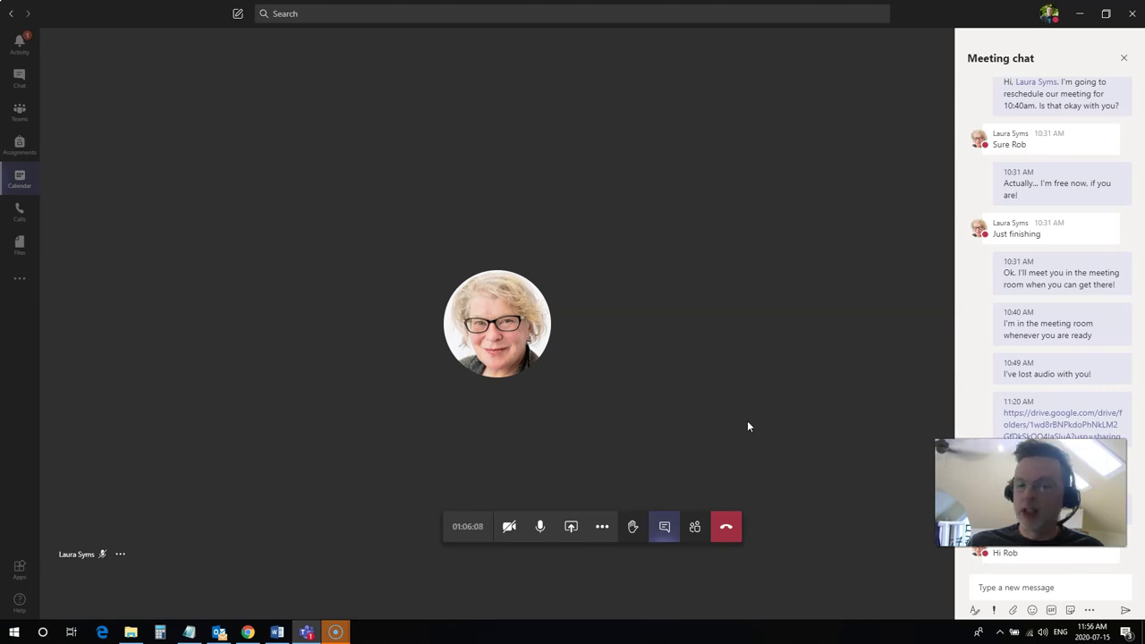
left_click(707, 403)
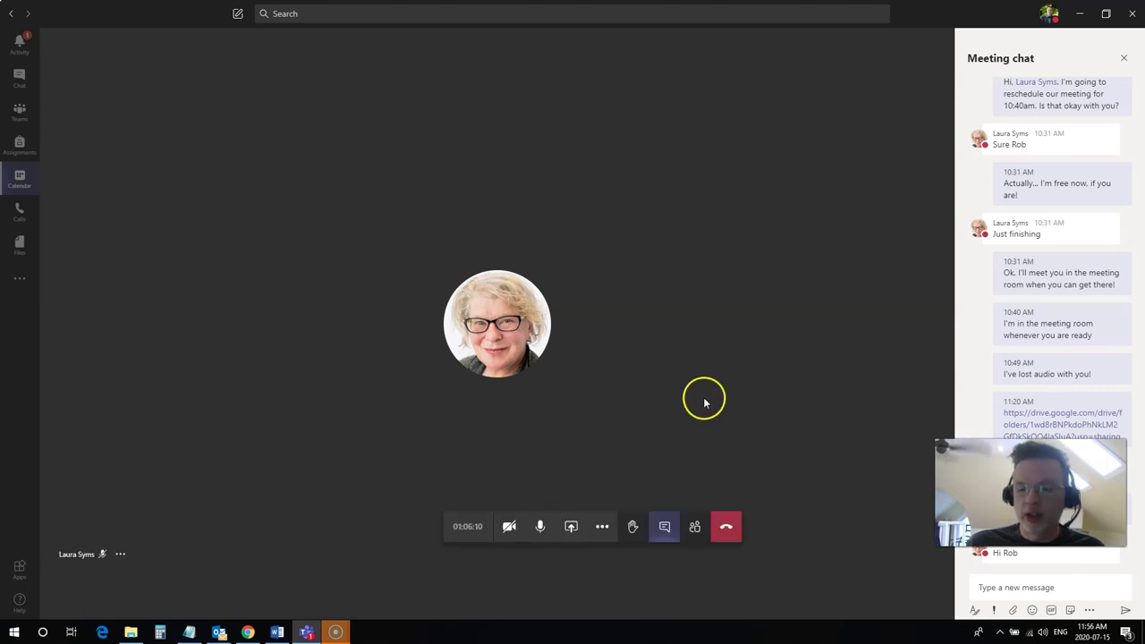
Share the entire desktop, Screen #1, with the meeting and stop the screen sharing again.
left_click(572, 530)
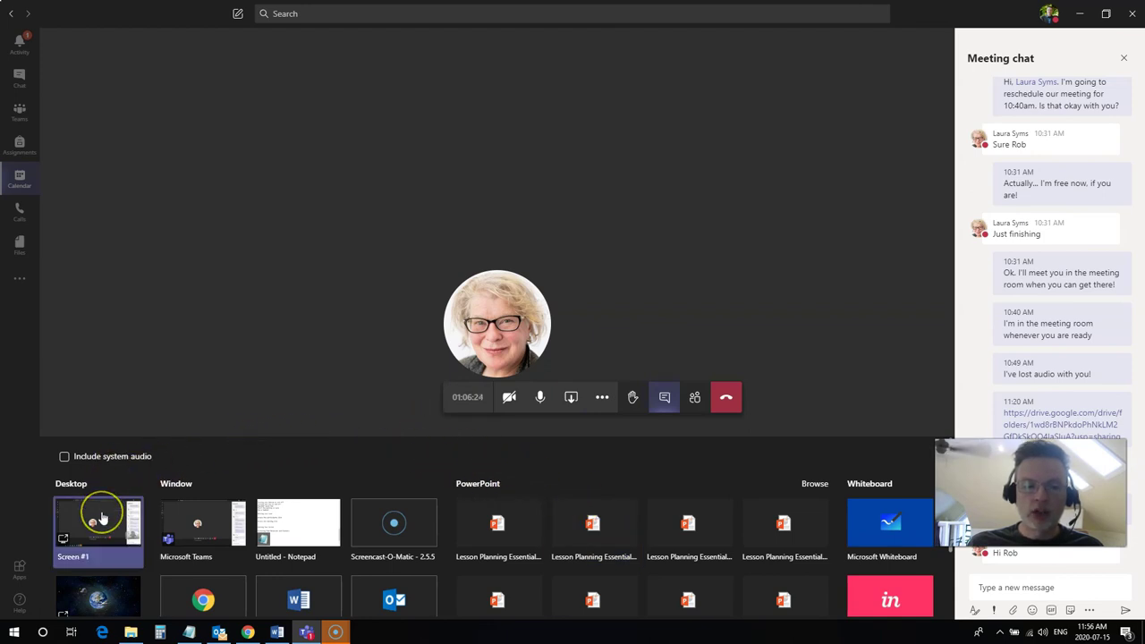
left_click(187, 523)
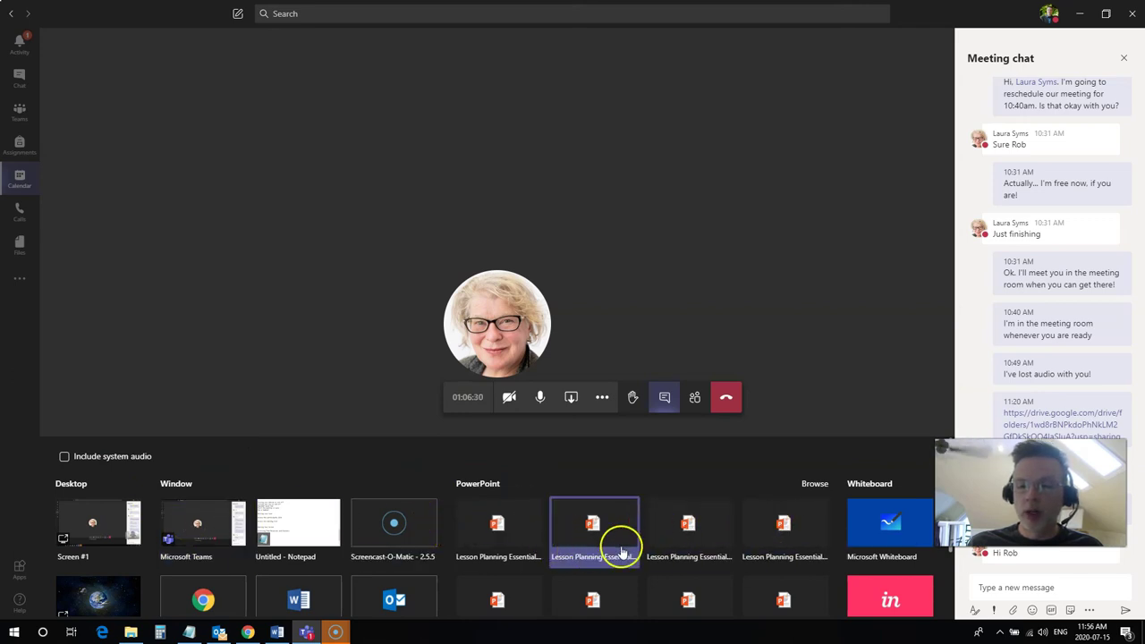
left_click(107, 518)
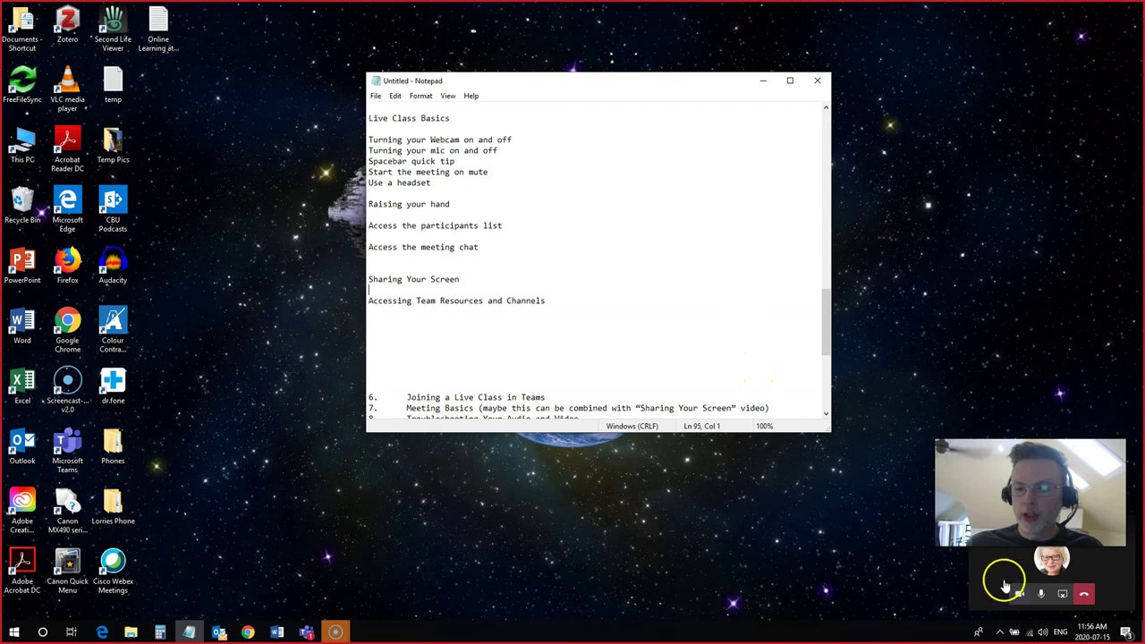
left_click(1063, 595)
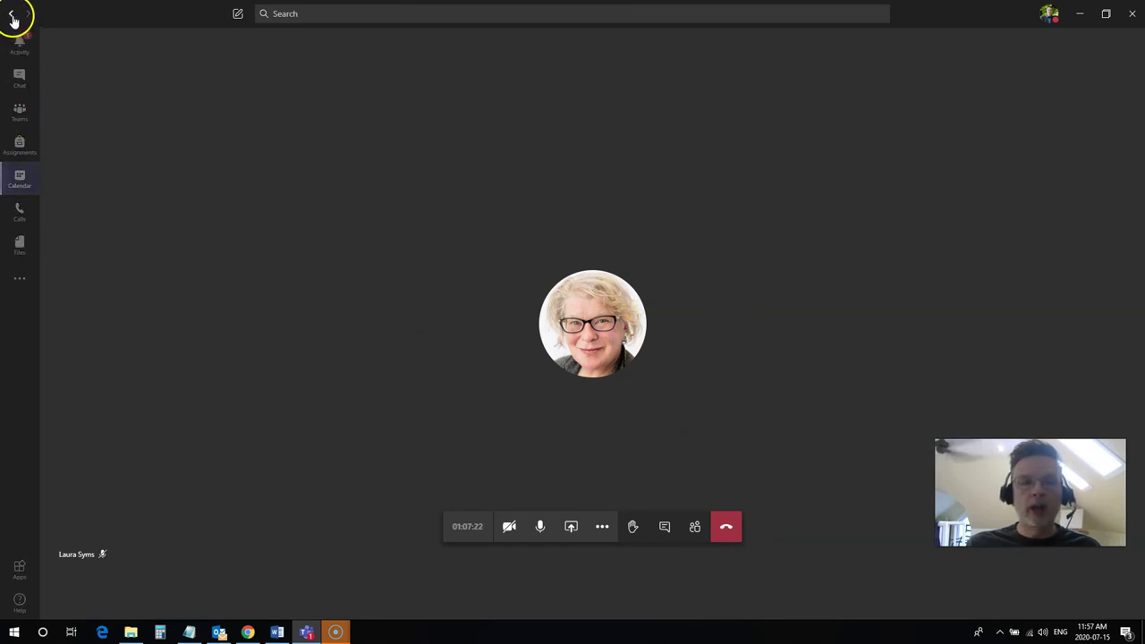
Show the My Study Group at CBU team during the meeting, view its Video Production and Admin channels, and return to the General channel's posts.
left_click(24, 111)
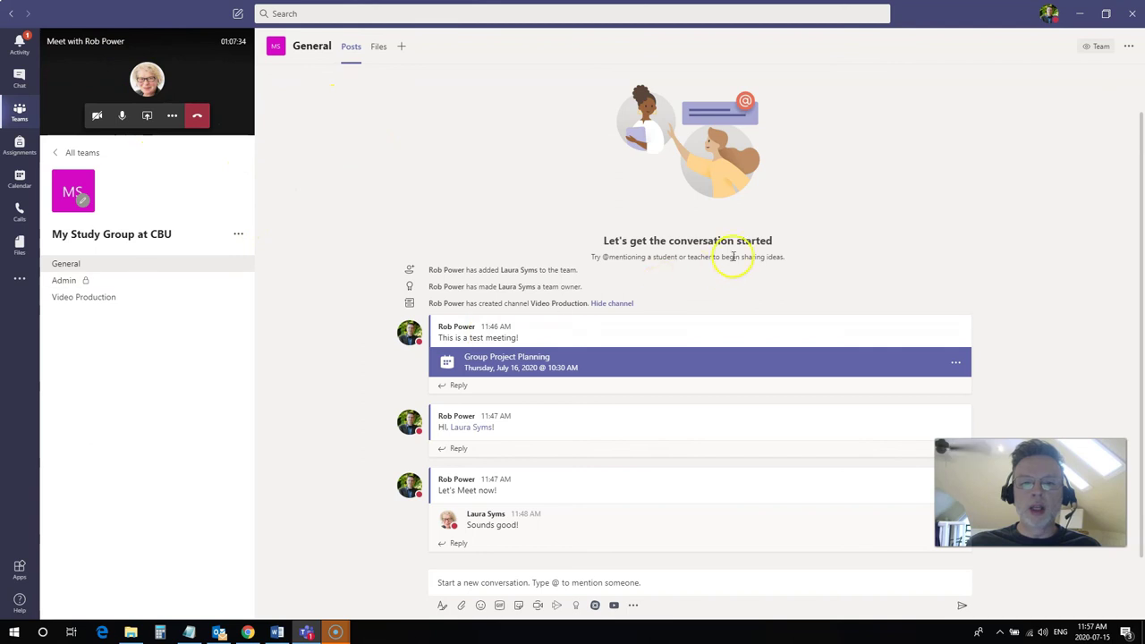
left_click(68, 298)
left_click(65, 280)
left_click(65, 266)
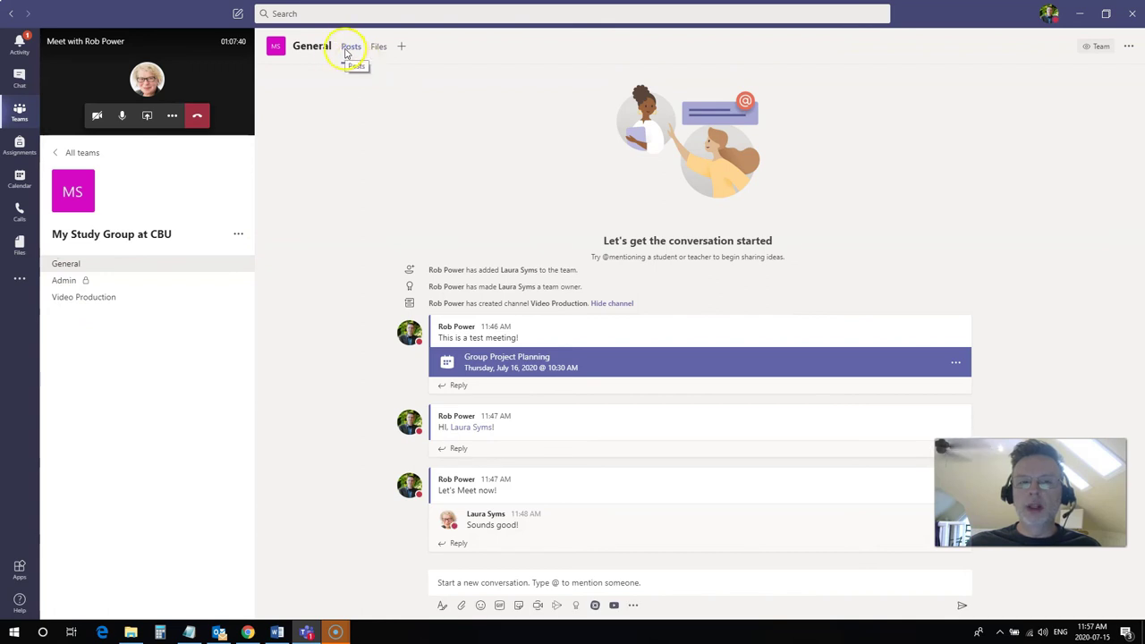
scroll(427, 457, "up", 1)
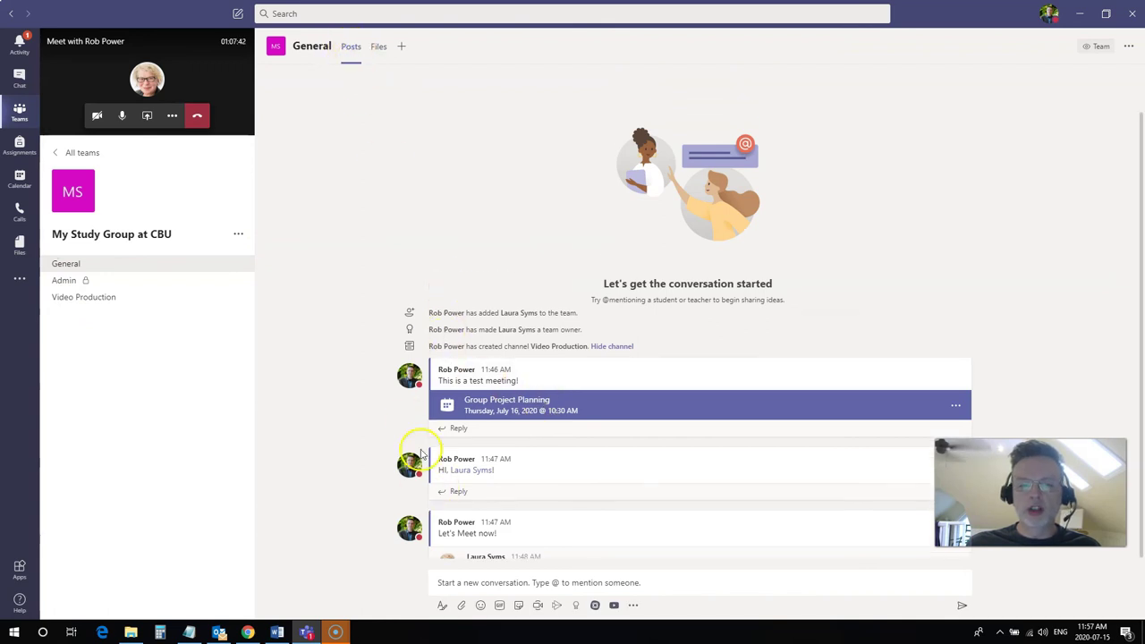
Upload the New Moodle Fall Course Links PNG from the Work > CBU folder in File Explorer to the General channel's files.
left_click(379, 47)
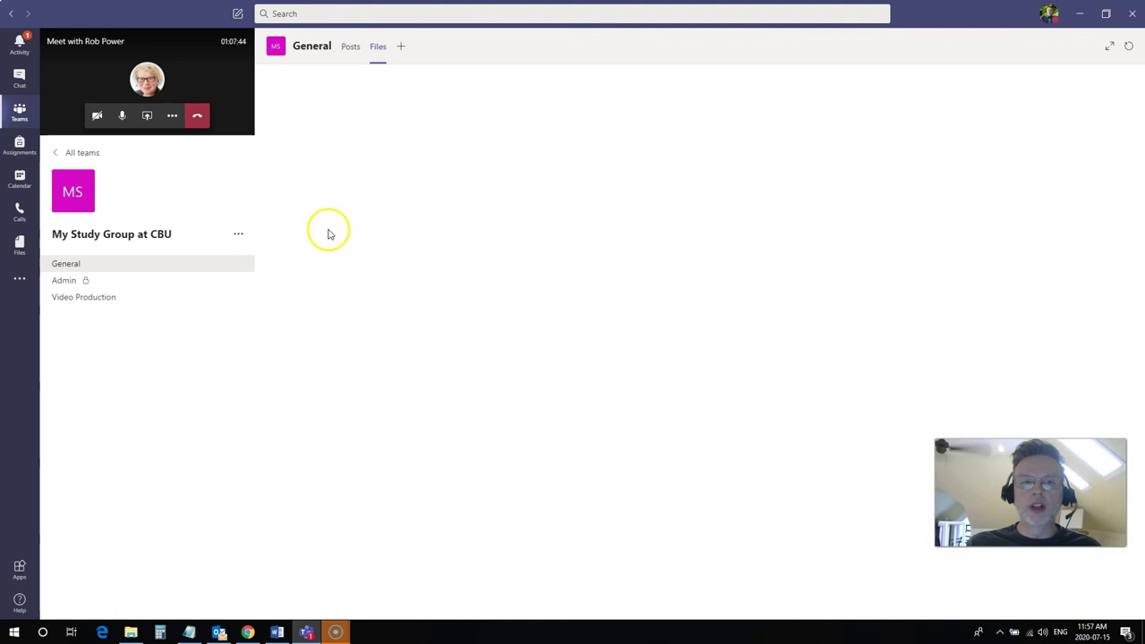
left_click(131, 631)
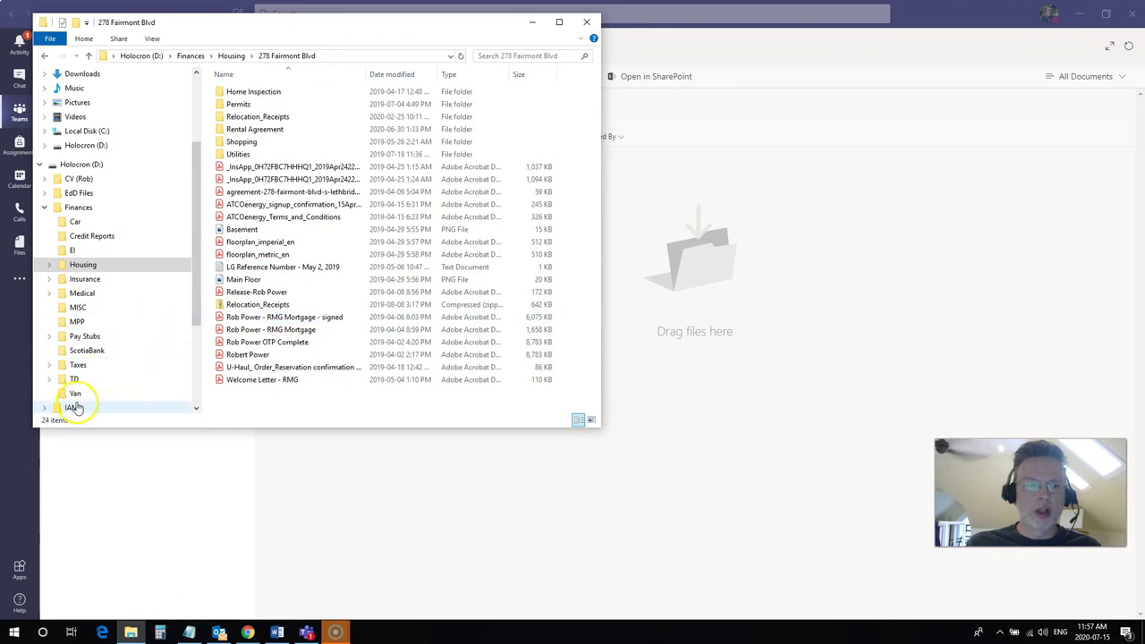
scroll(78, 269, "down", 4)
left_click(76, 375)
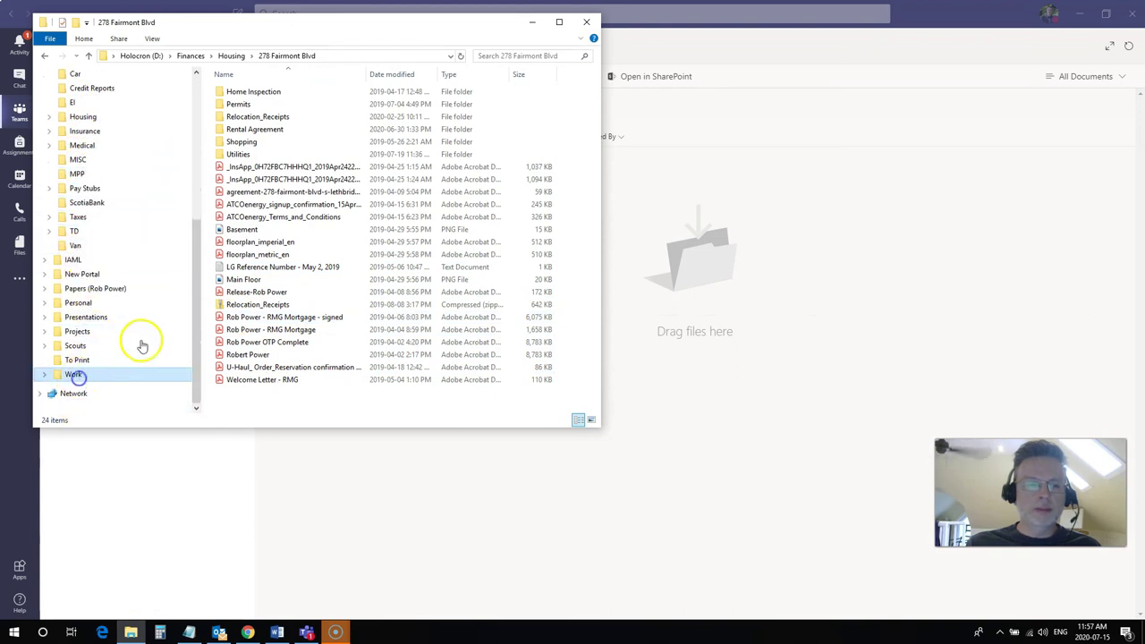
double_click(228, 104)
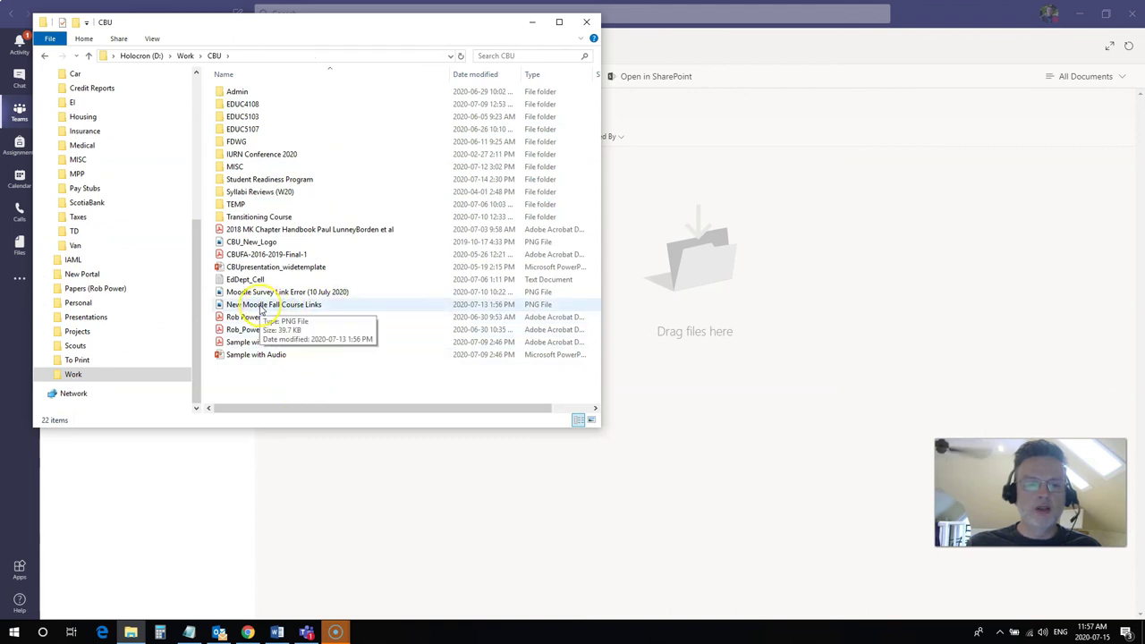
left_click_drag(260, 309, 685, 235)
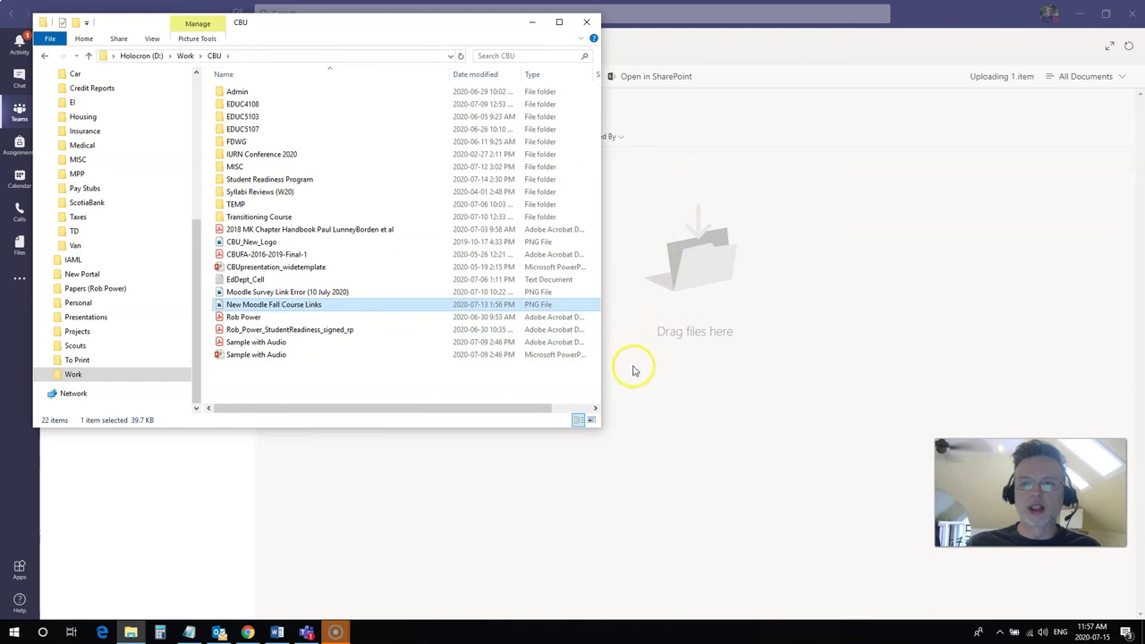
left_click(530, 23)
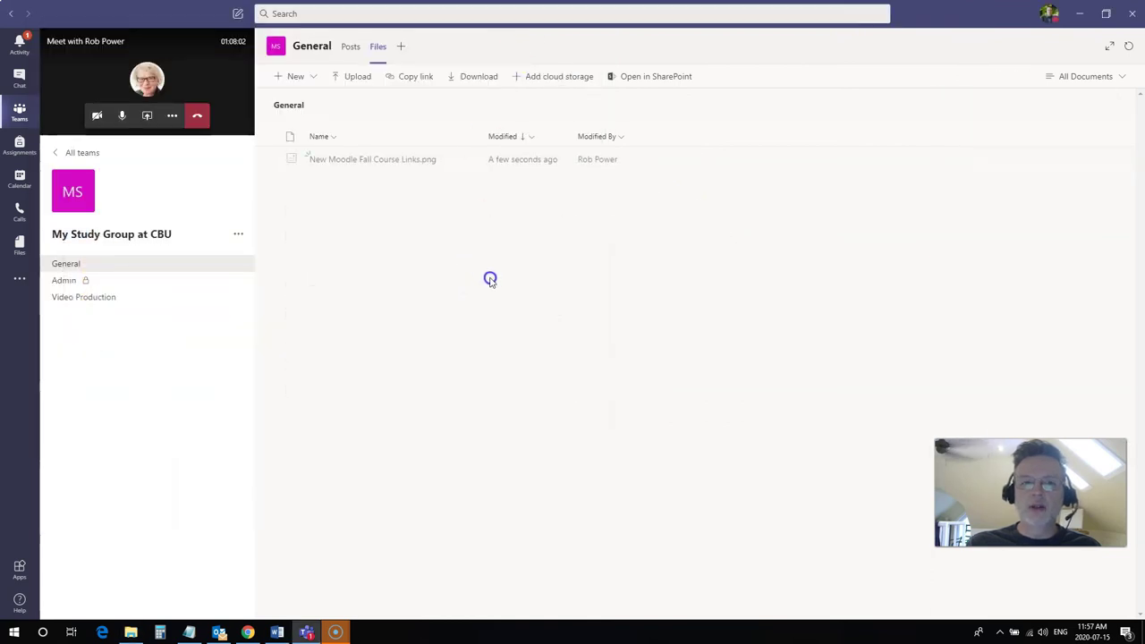